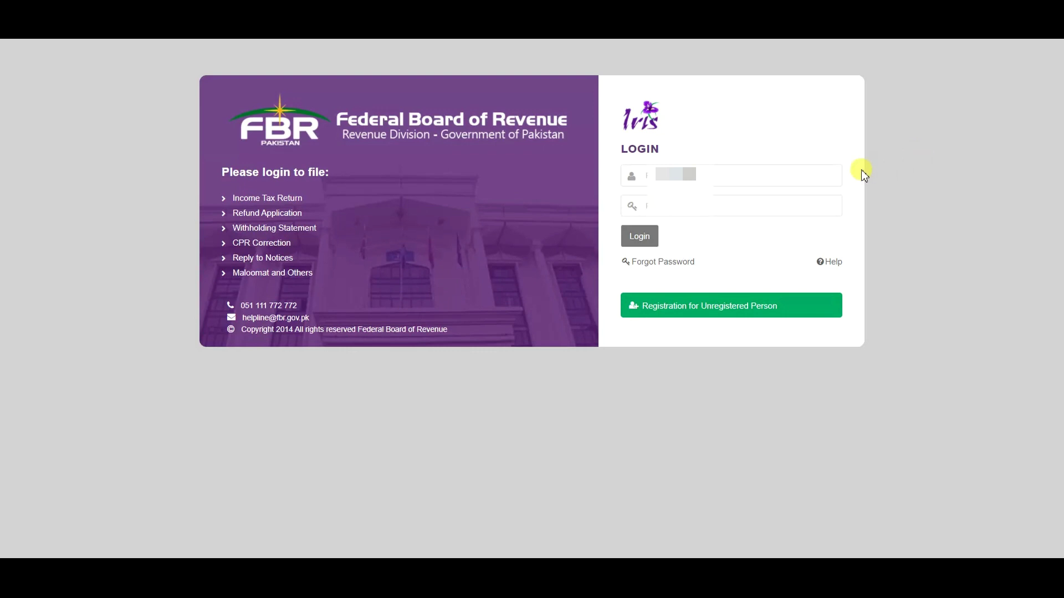
# Log in to the portal without saving the password in the browser and list the DNFBP notices in the inbox
pyautogui.click(638, 236)
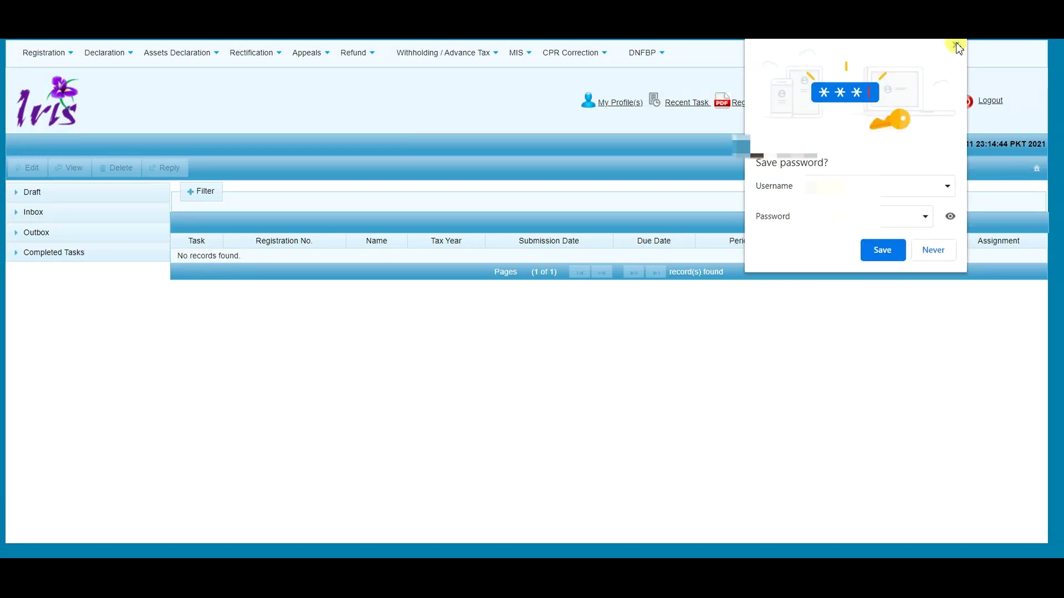
pyautogui.click(955, 45)
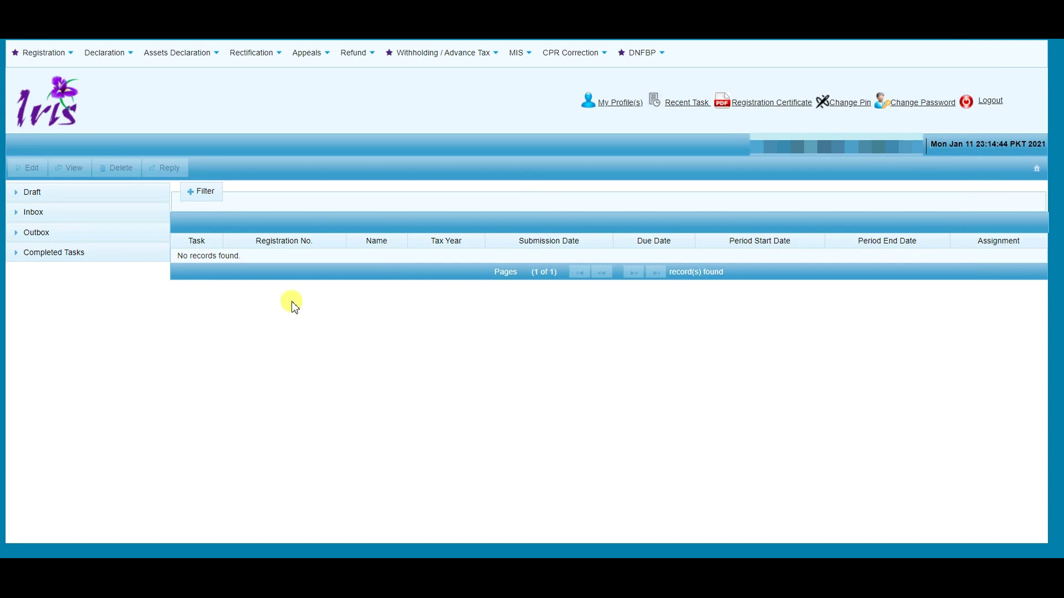
pyautogui.click(20, 222)
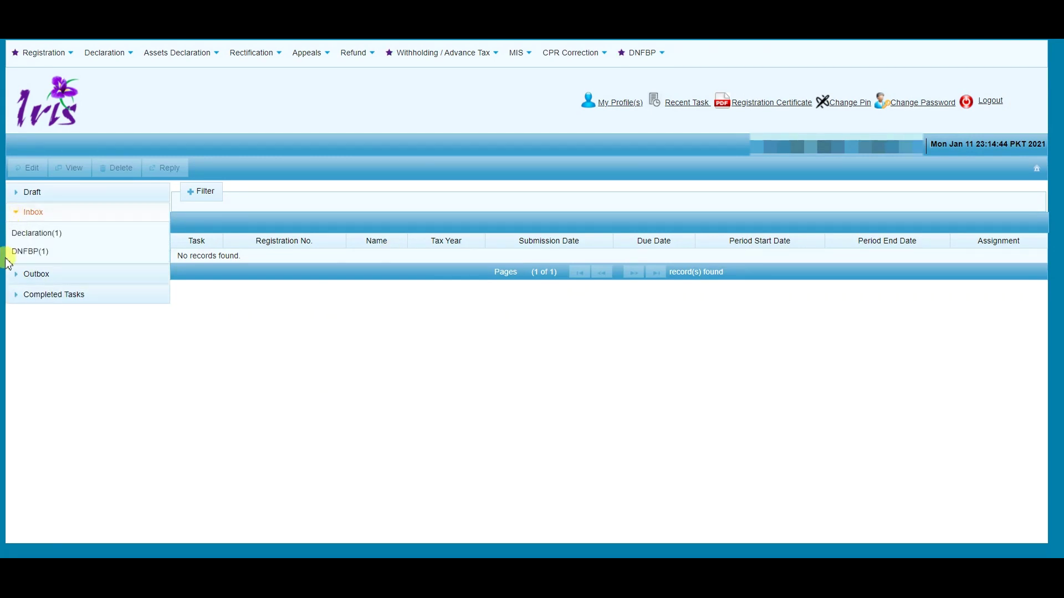
pyautogui.click(37, 254)
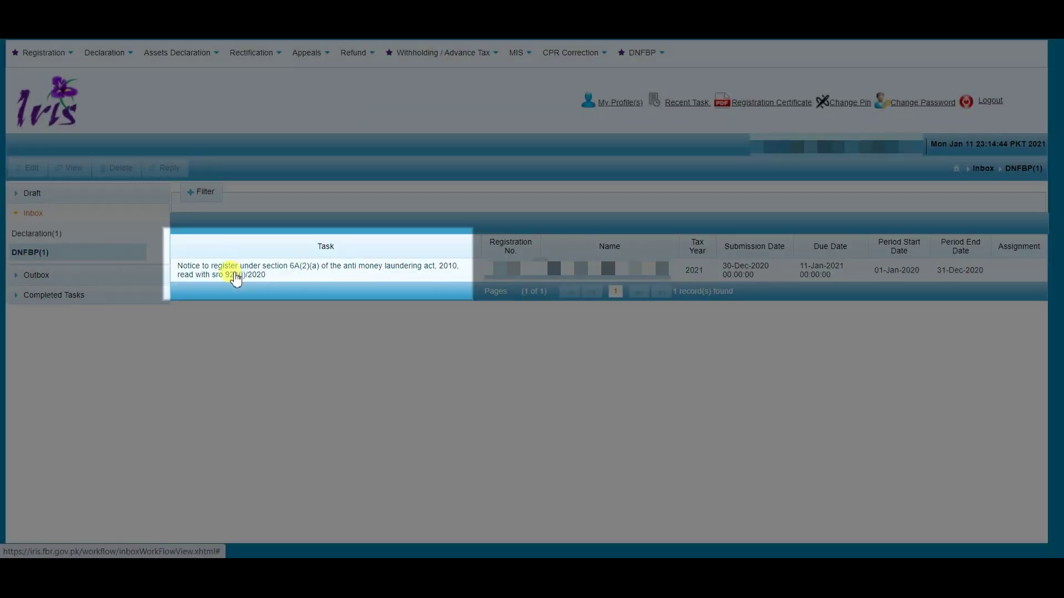
# View the notice to register under section 6A(2)(a) of the Anti Money Laundering Act and print it to PDF
pyautogui.click(330, 276)
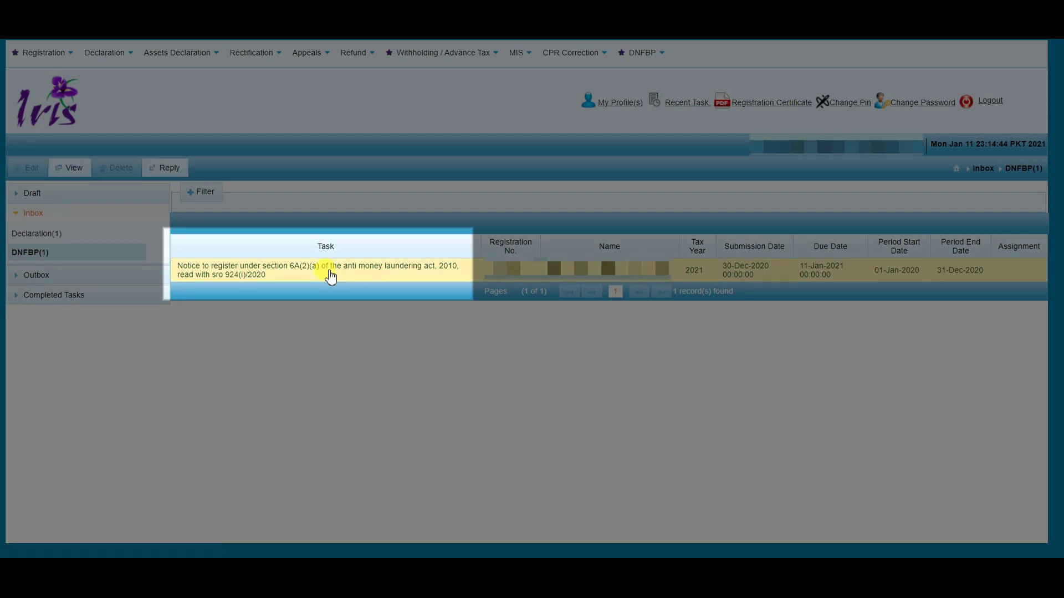
pyautogui.click(77, 171)
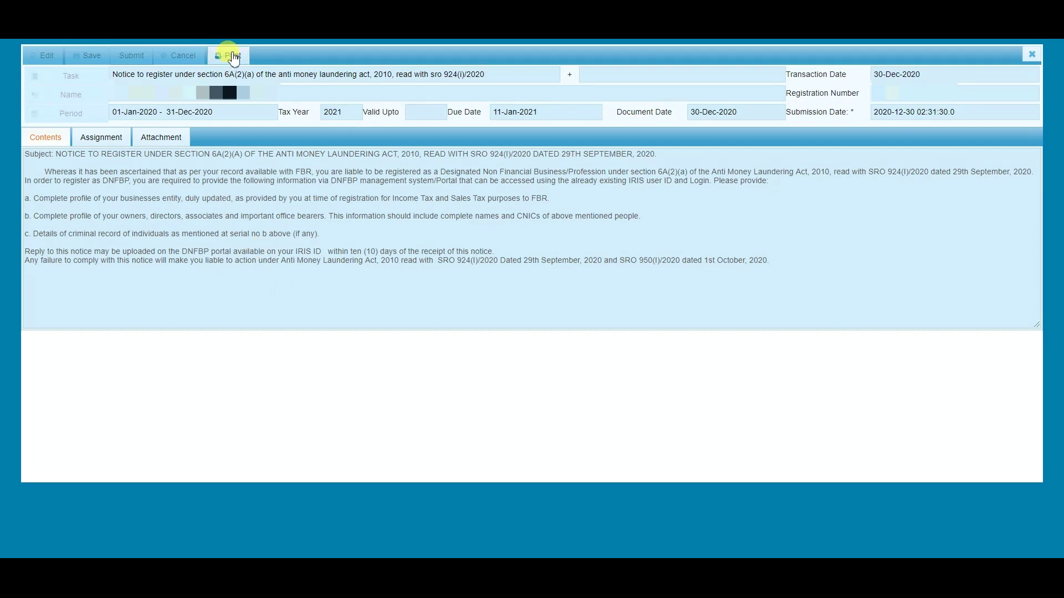
pyautogui.click(233, 56)
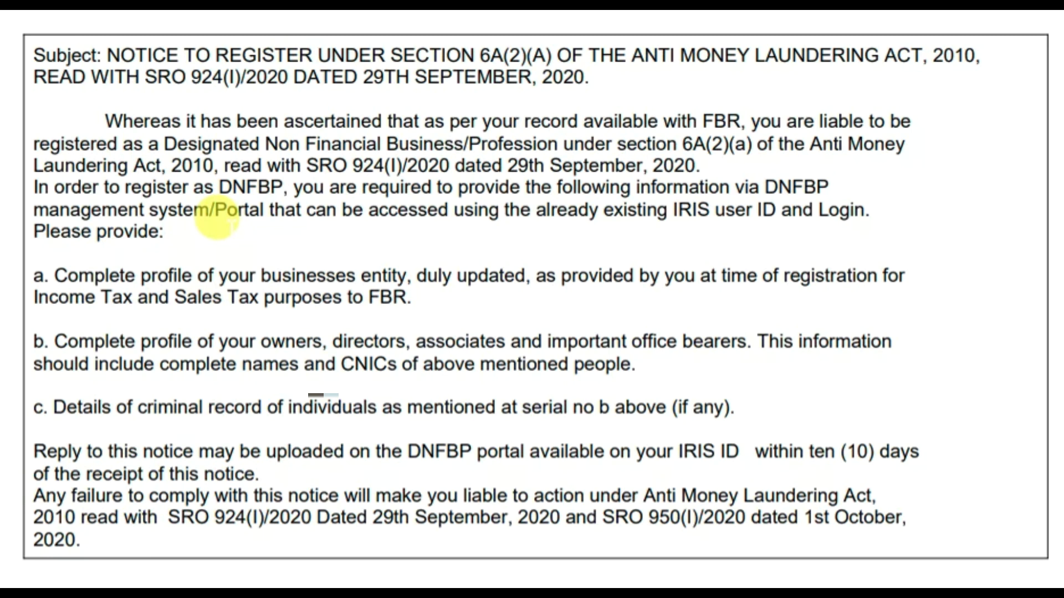
# Review the notice's wording on Designated Non Financial Business/Profession, the required owners' and directors' profiles and the DNFBP portal, and close the notice
pyautogui.moveTo(160, 142); pyautogui.dragTo(568, 133)
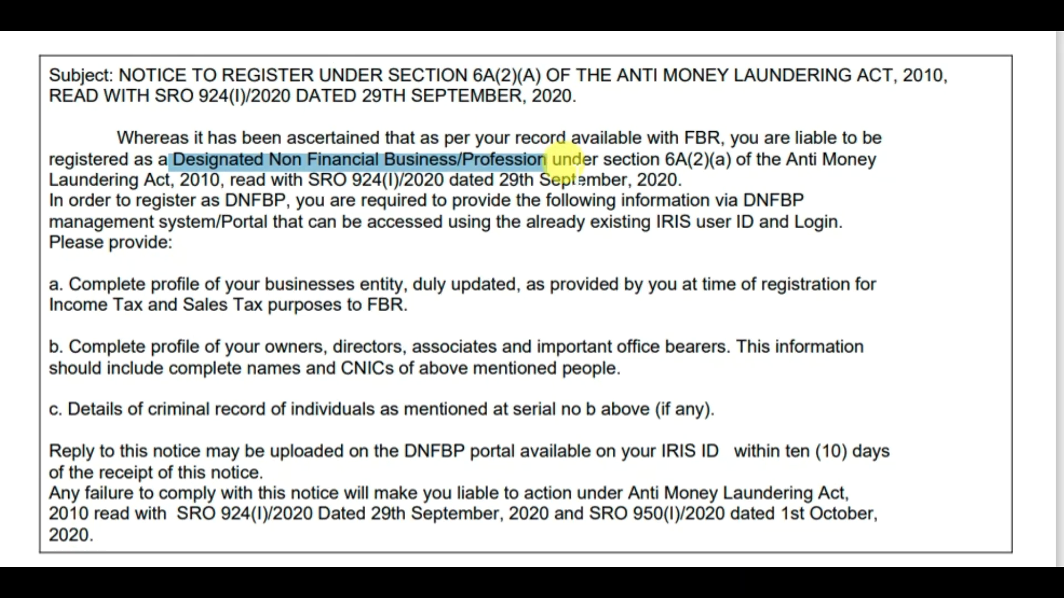
pyautogui.click(322, 166)
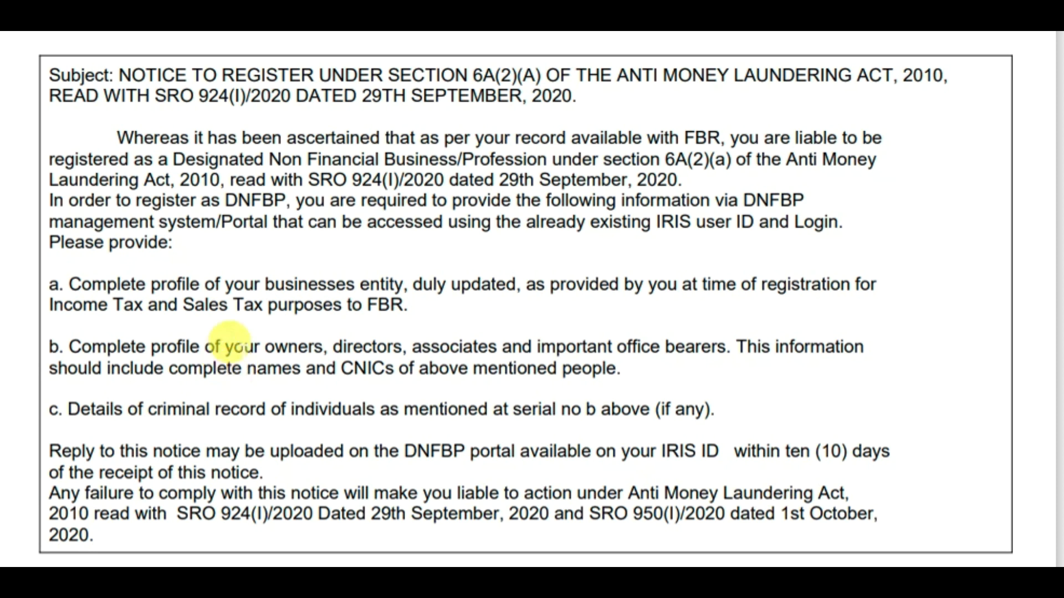
pyautogui.moveTo(267, 332); pyautogui.dragTo(723, 341)
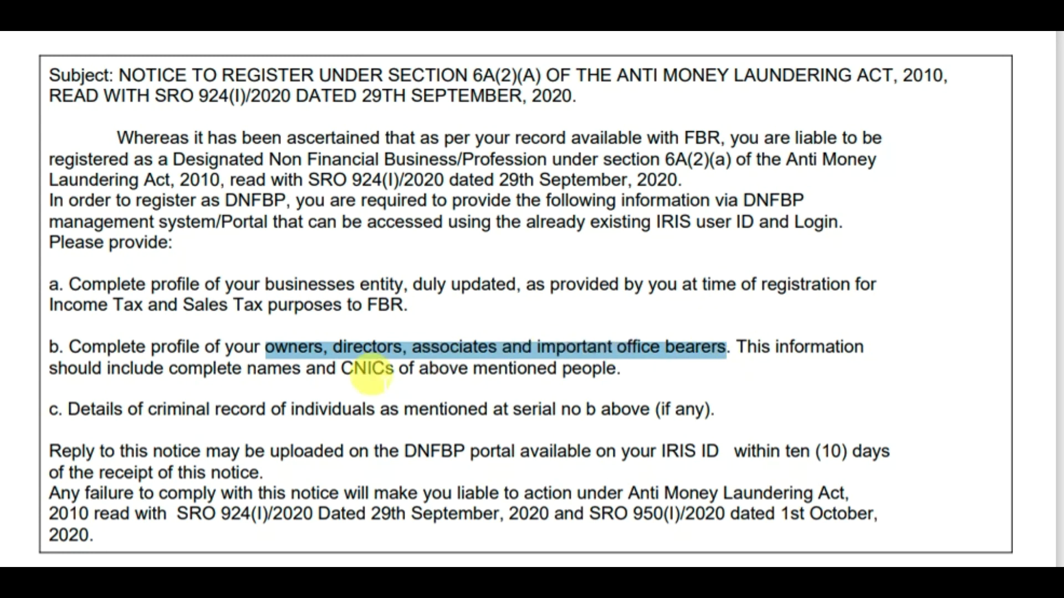
pyautogui.click(83, 402)
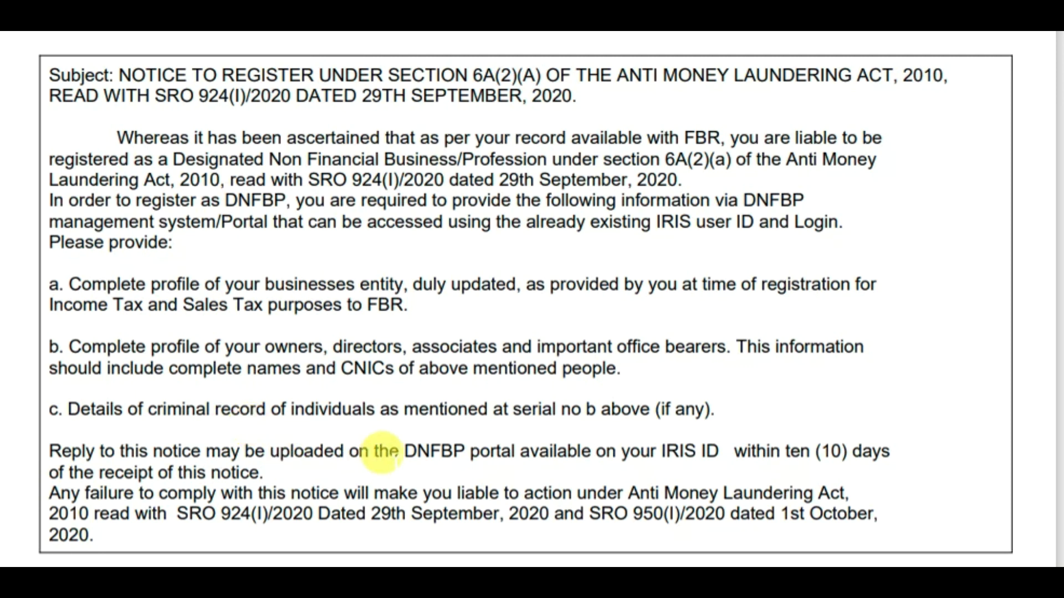
pyautogui.moveTo(399, 450); pyautogui.dragTo(517, 438)
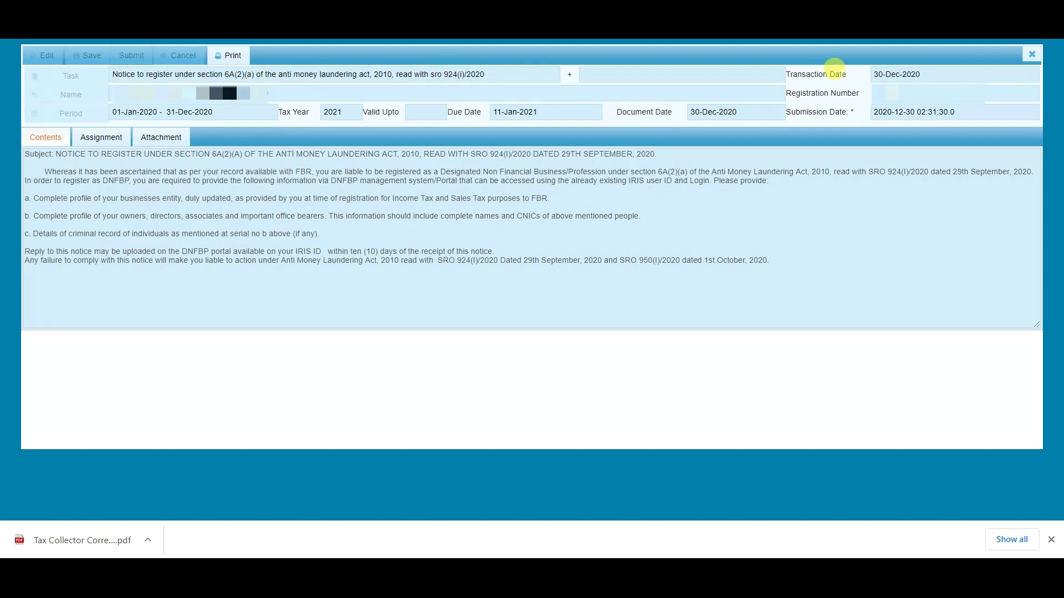
pyautogui.click(1031, 54)
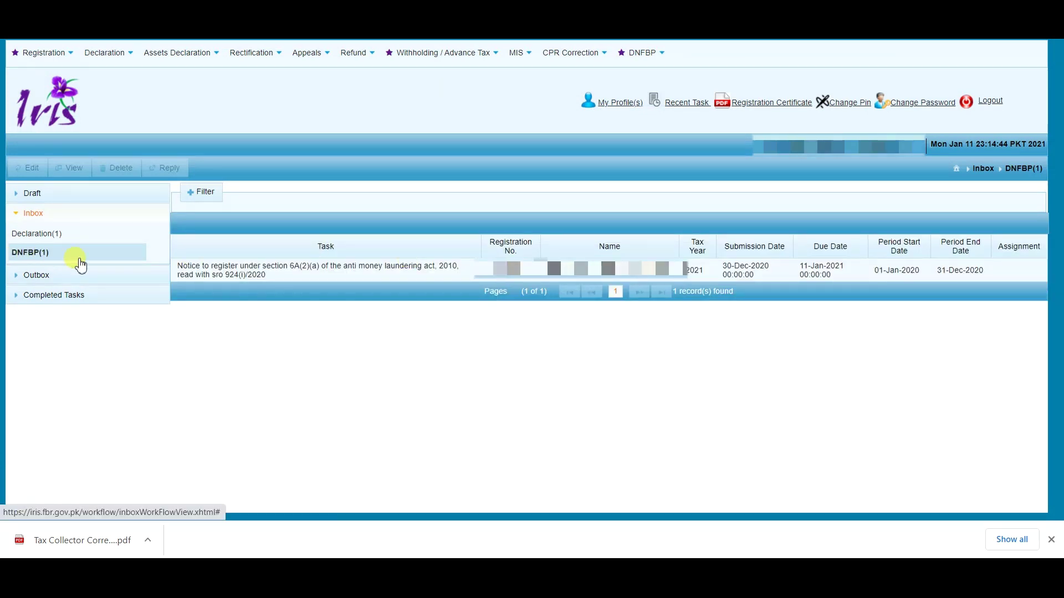
# Reply to the registration notice with the Form of Registration as DNFBP filed voluntarily and set the DNFBP type to Real Estate
pyautogui.click(307, 277)
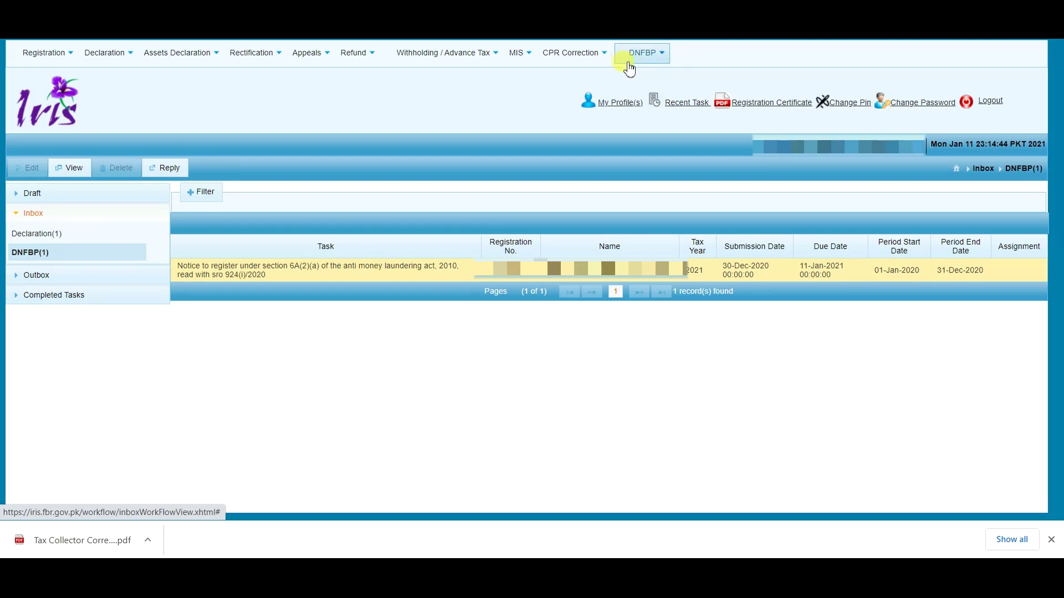
pyautogui.click(656, 63)
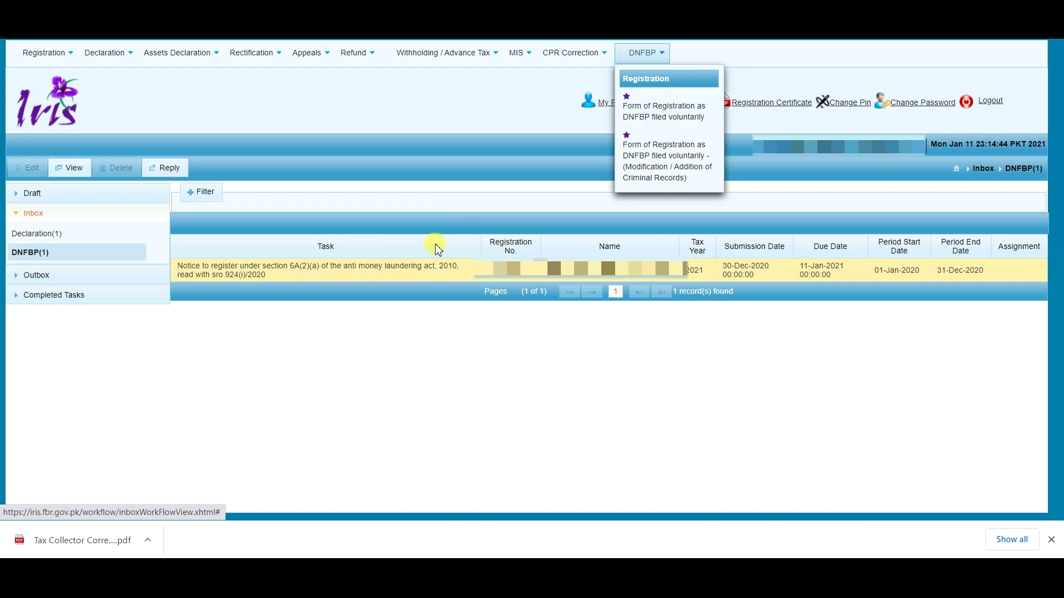
pyautogui.click(166, 169)
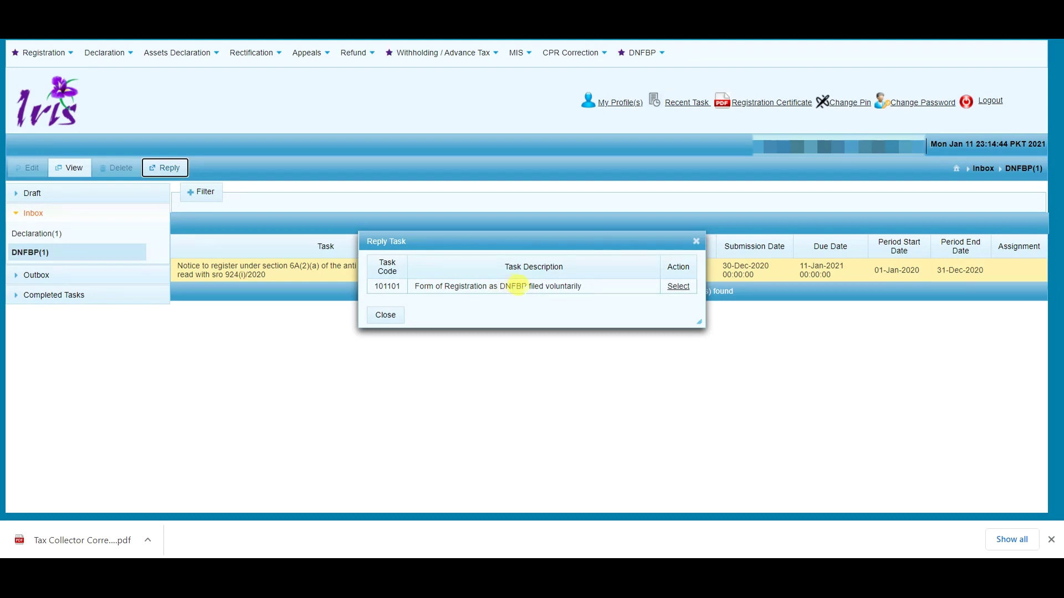
pyautogui.click(685, 287)
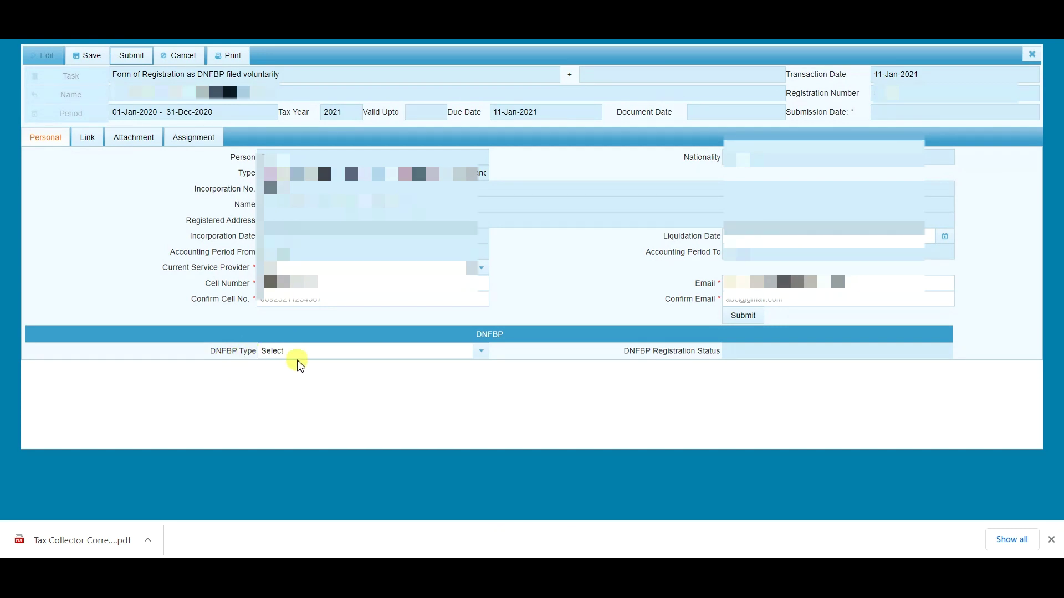
pyautogui.click(481, 357)
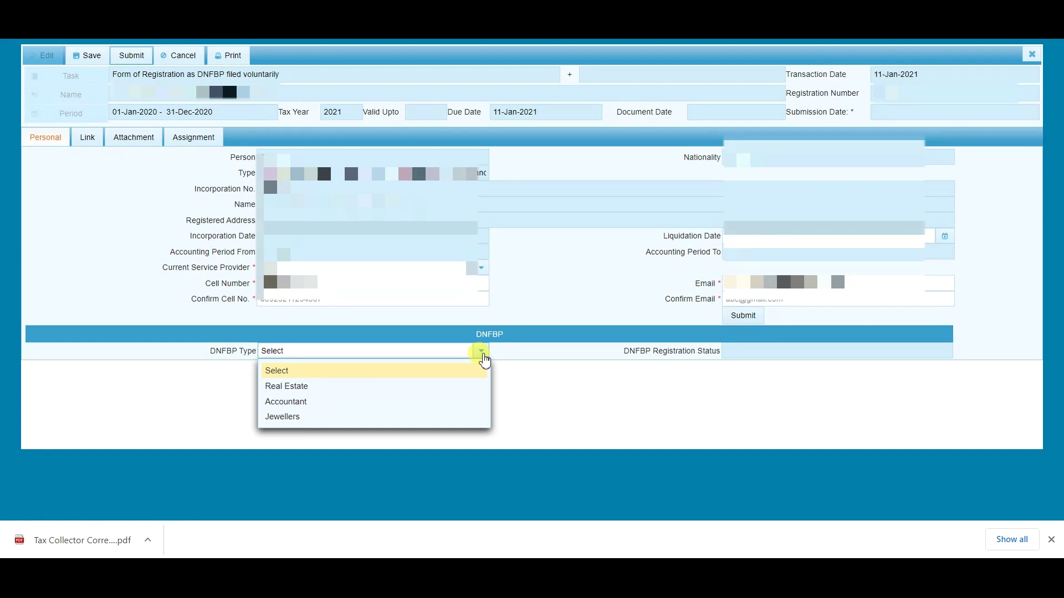
pyautogui.click(304, 387)
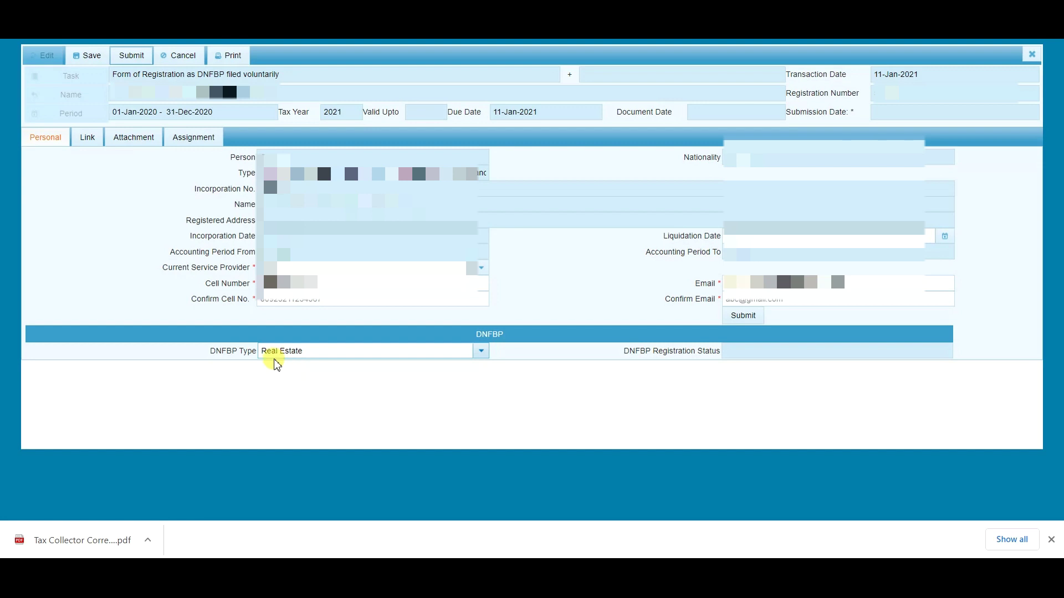
# Start a new link person entry with the capacity CEO and search for and select the person's record as the name
pyautogui.click(93, 146)
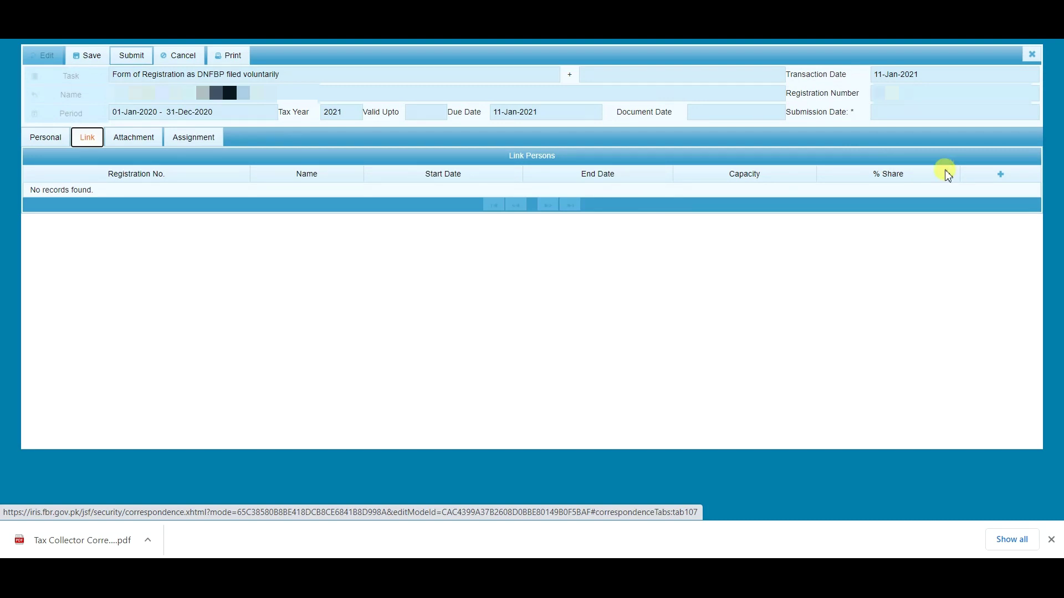
pyautogui.click(1000, 175)
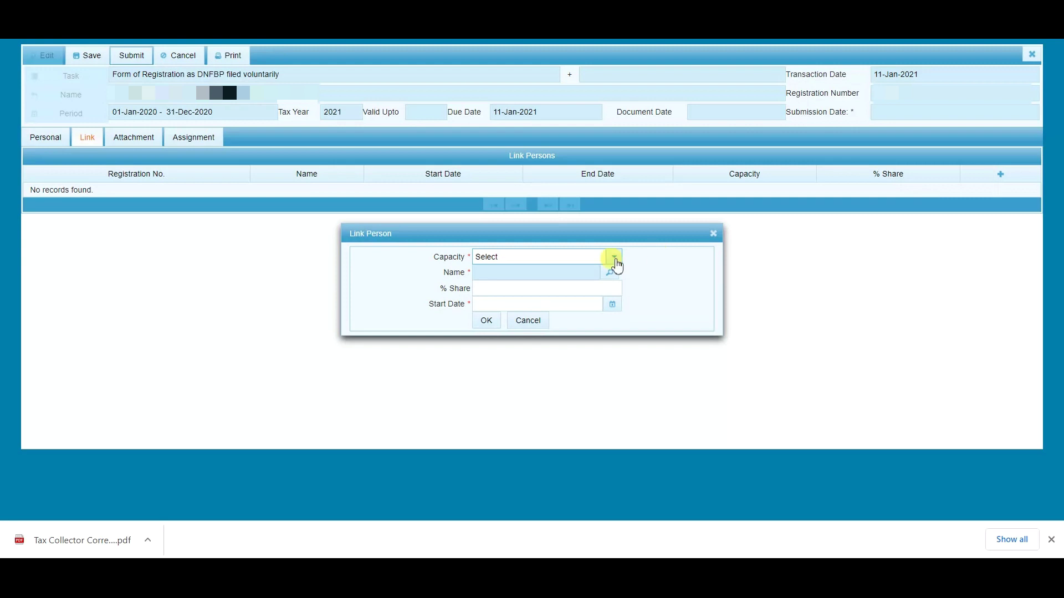
pyautogui.click(615, 258)
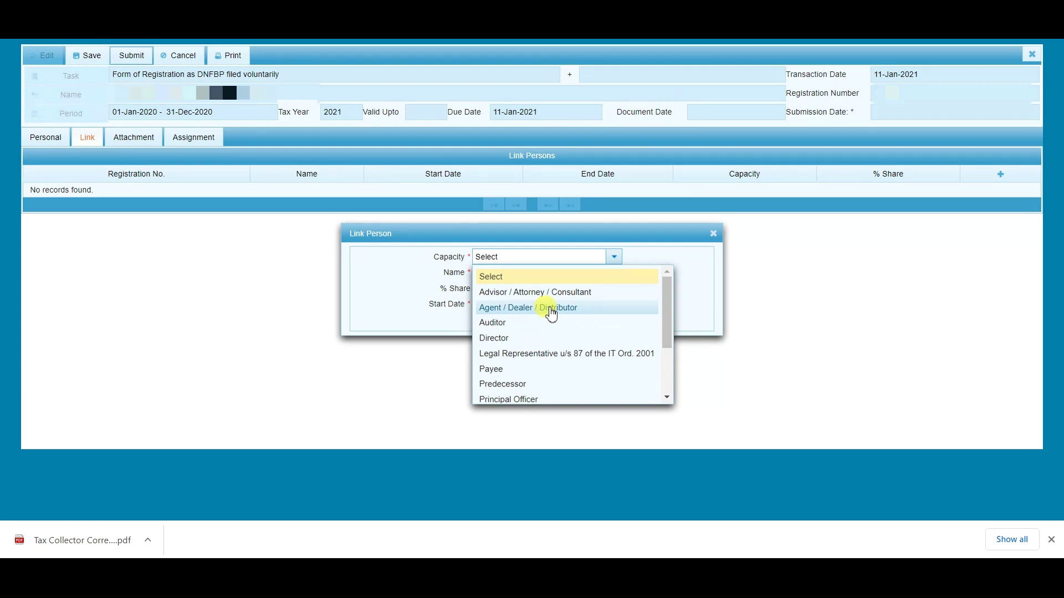
pyautogui.scroll(-1, 553, 325)
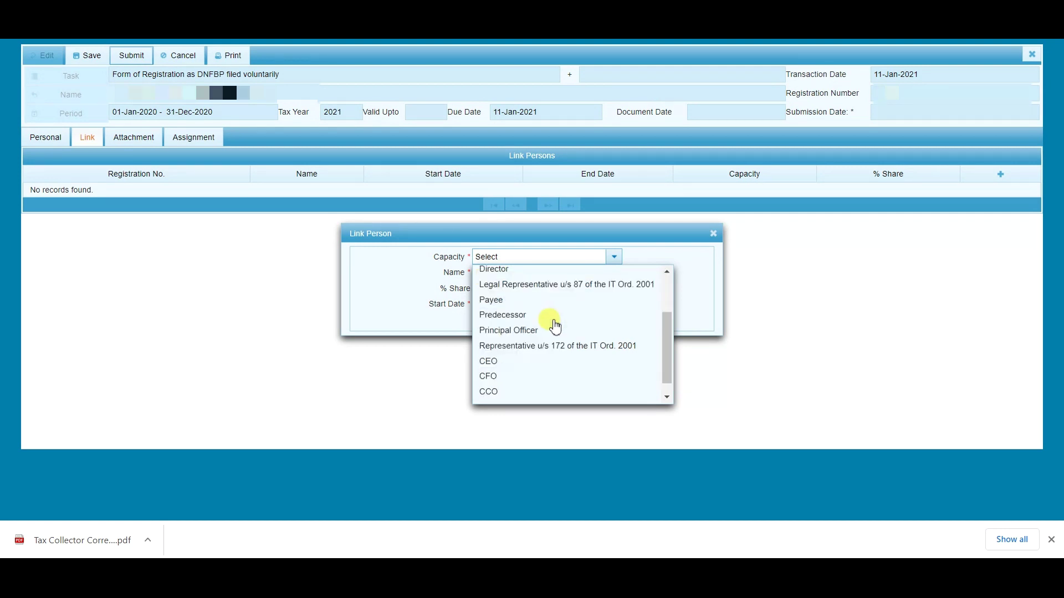
pyautogui.scroll(-1, 555, 326)
pyautogui.click(527, 345)
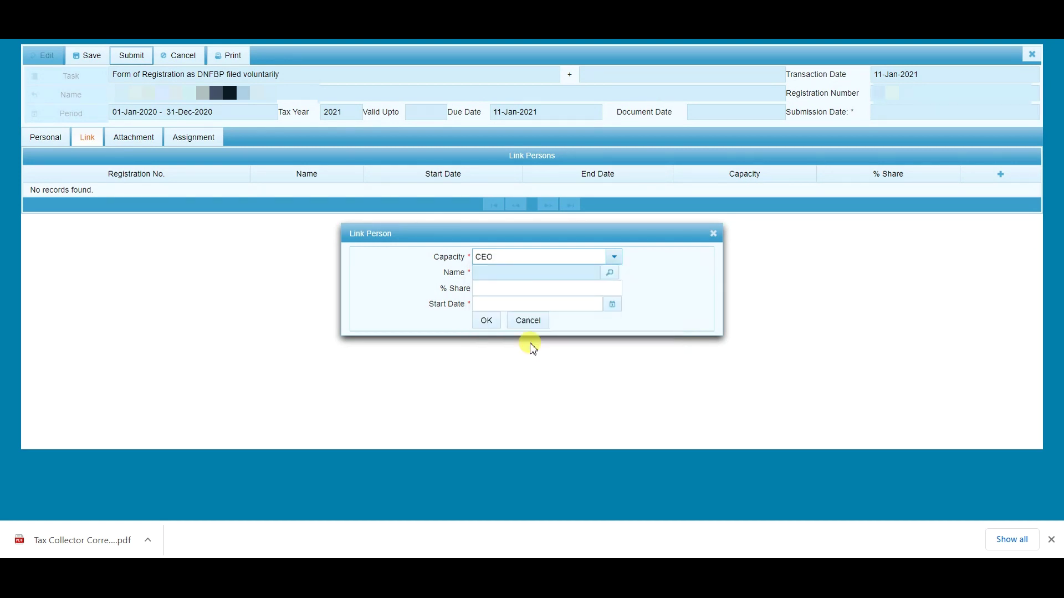
pyautogui.click(609, 274)
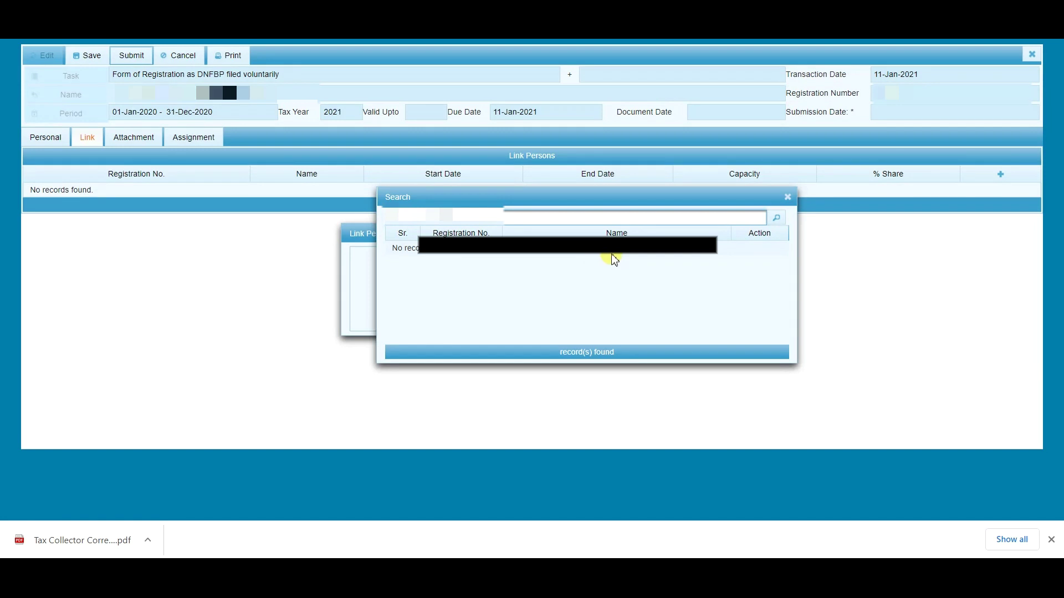
pyautogui.click(776, 217)
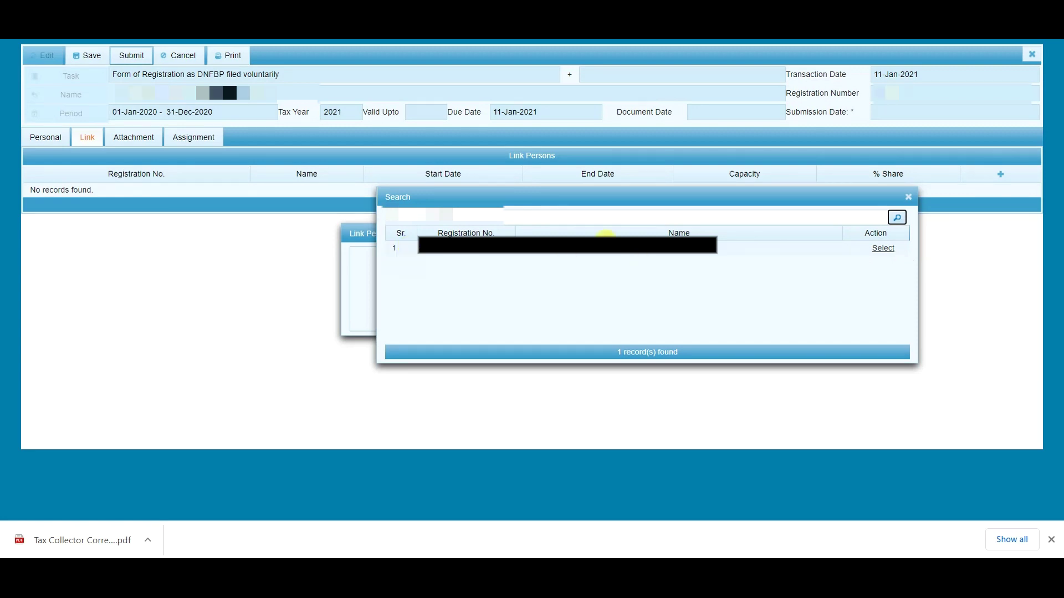
pyautogui.click(883, 248)
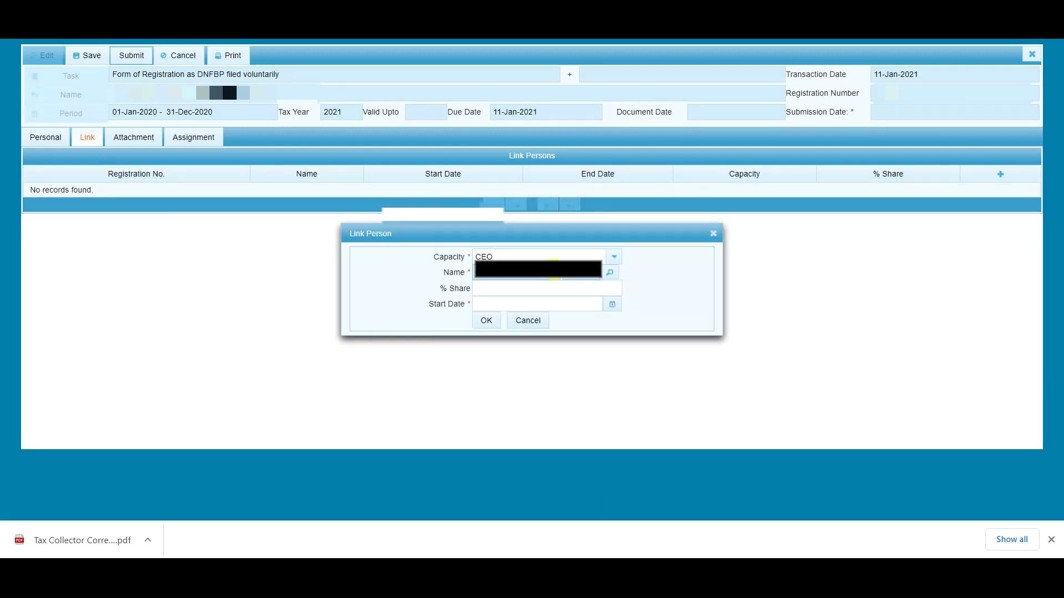
# Give the CEO a 75% share with start date 1/10/19 and add the entry to the link persons
pyautogui.click(562, 287)
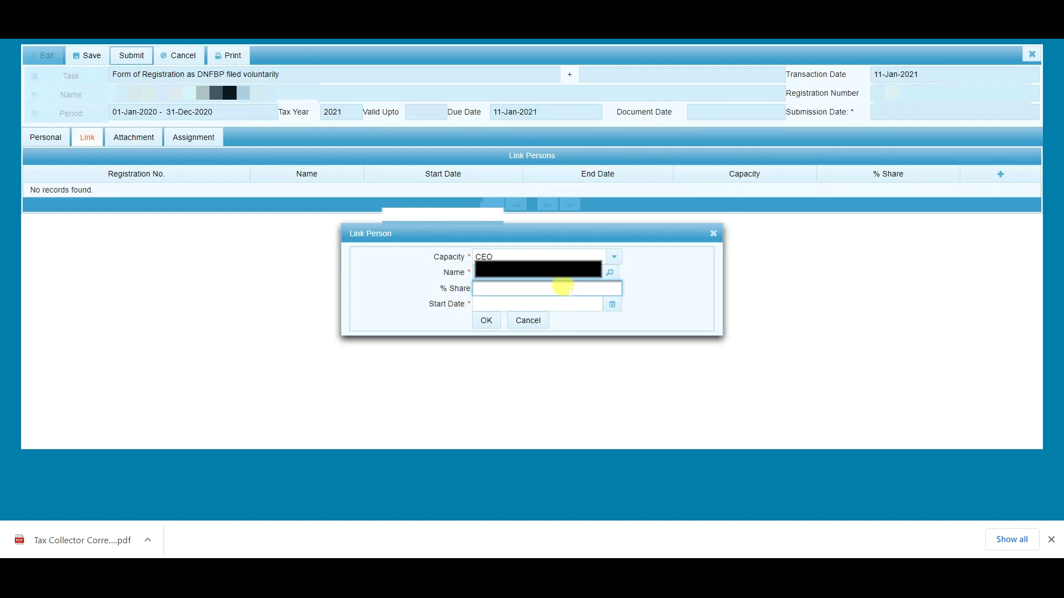
pyautogui.write('75')
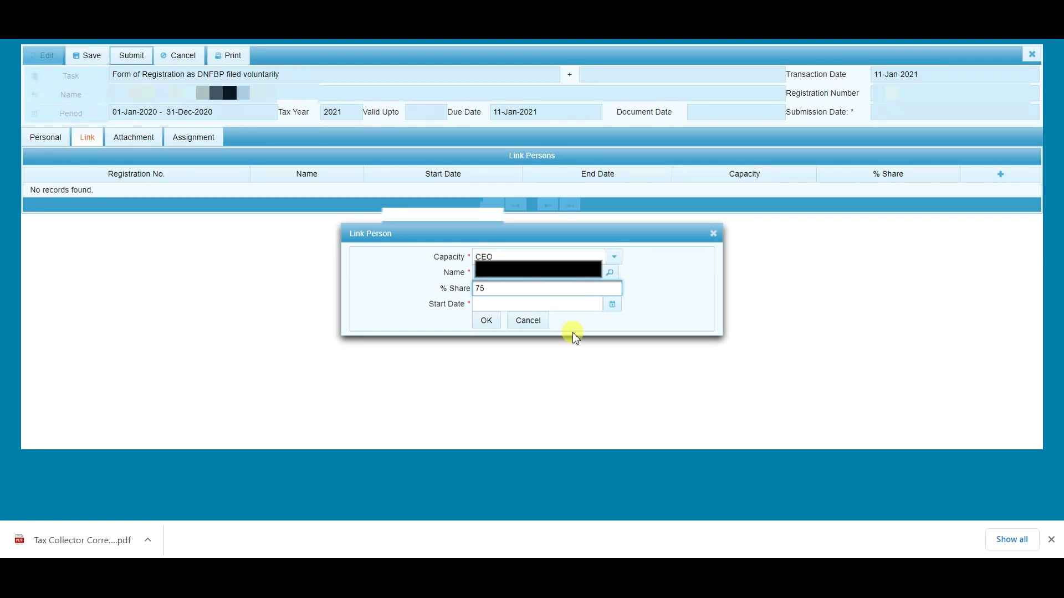
pyautogui.press('Tab')
pyautogui.click(560, 369)
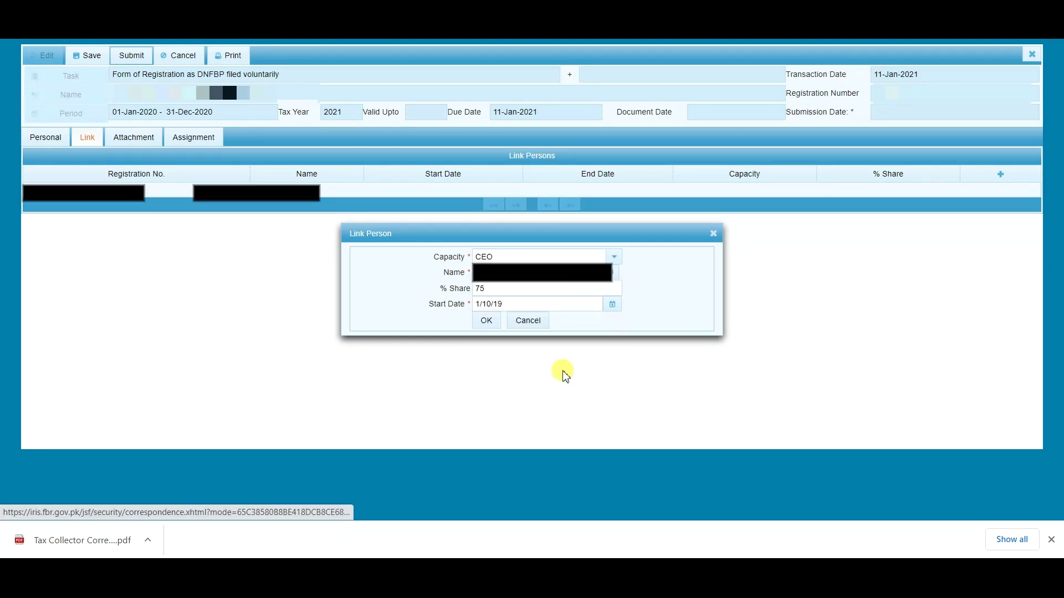
pyautogui.click(487, 319)
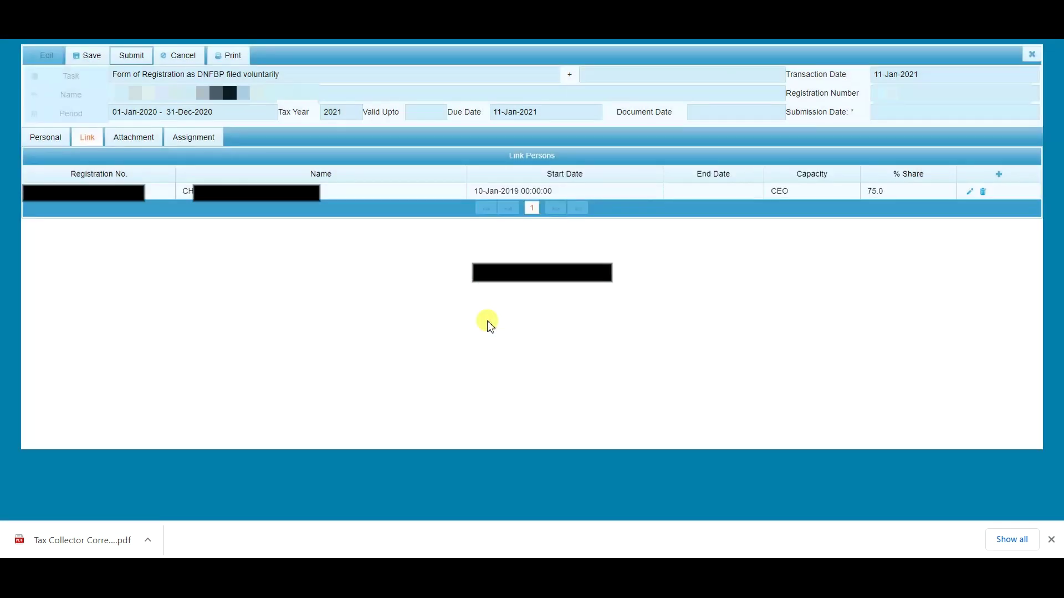
pyautogui.click(136, 137)
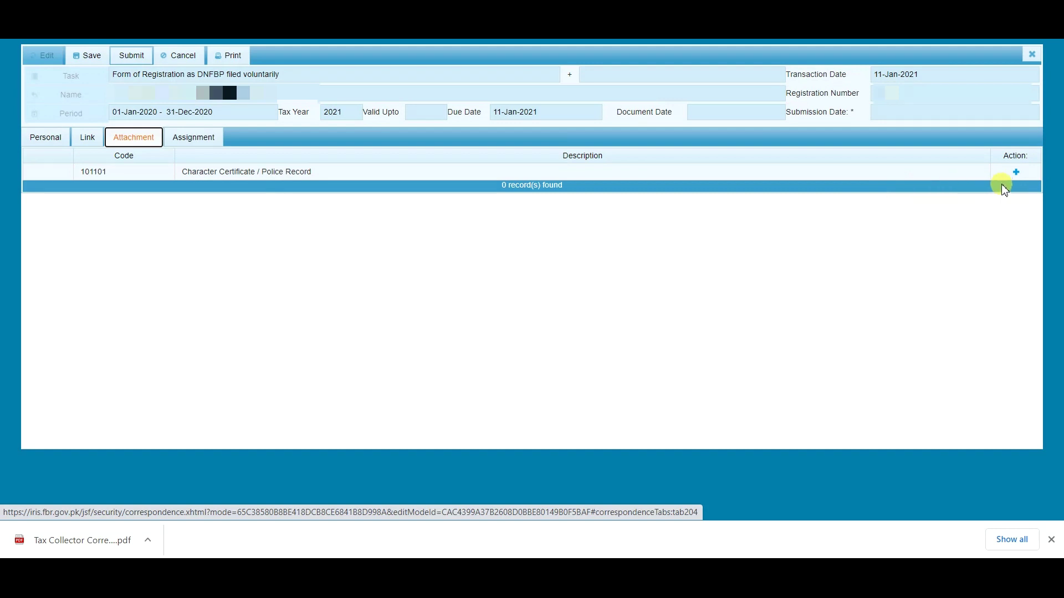
pyautogui.click(1015, 173)
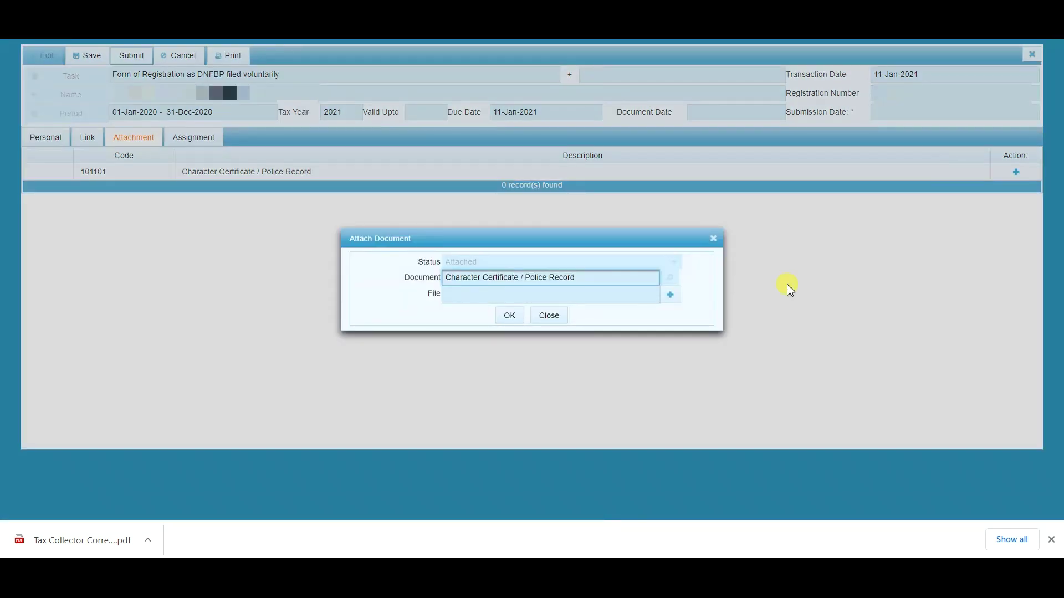
pyautogui.click(670, 295)
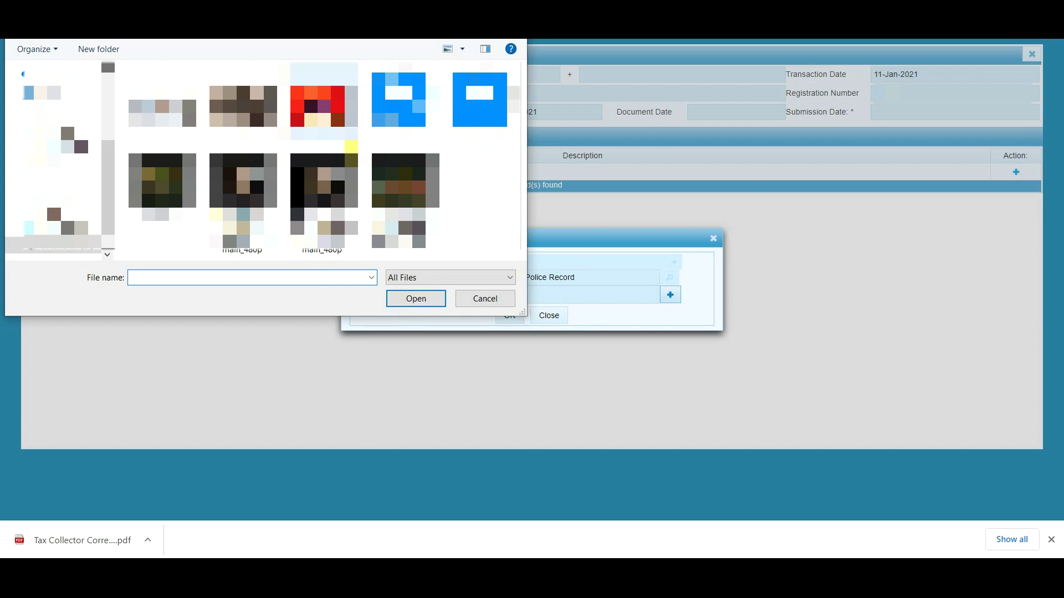
pyautogui.click(473, 302)
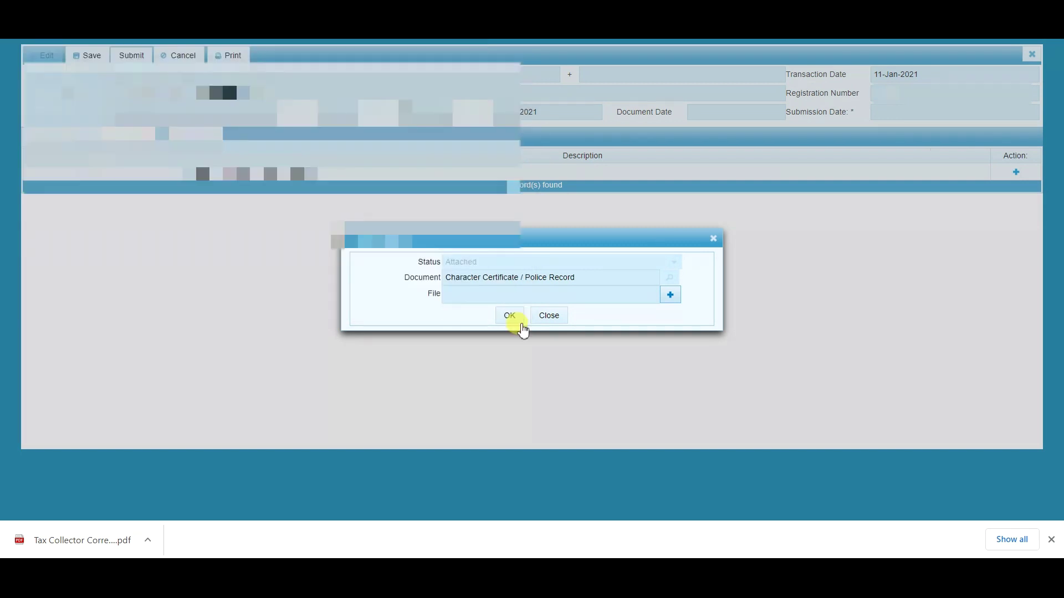
pyautogui.click(537, 316)
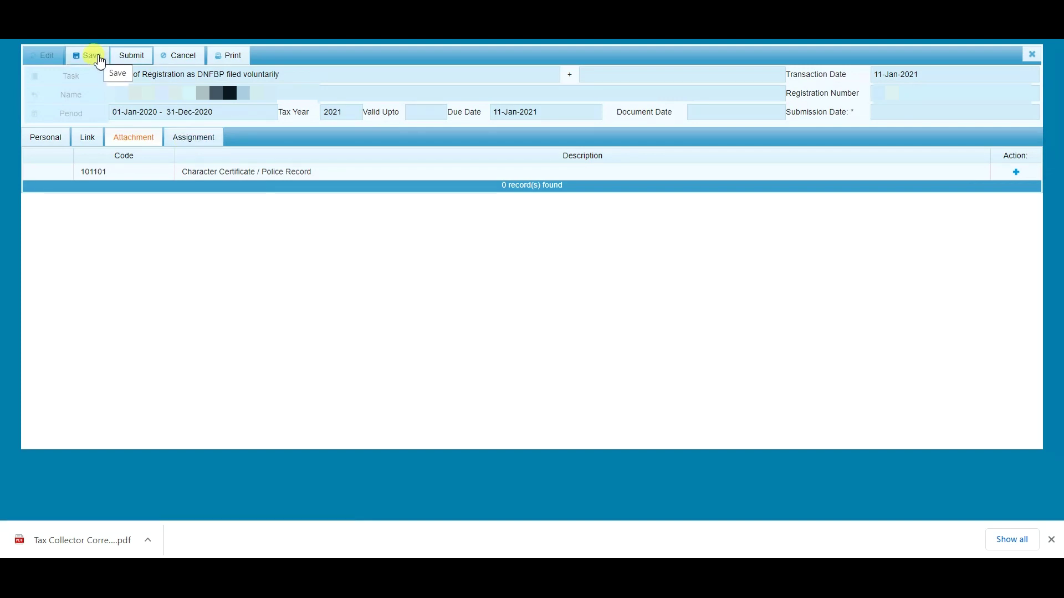
# Save the completed DNFBP registration form and submit it
pyautogui.click(98, 60)
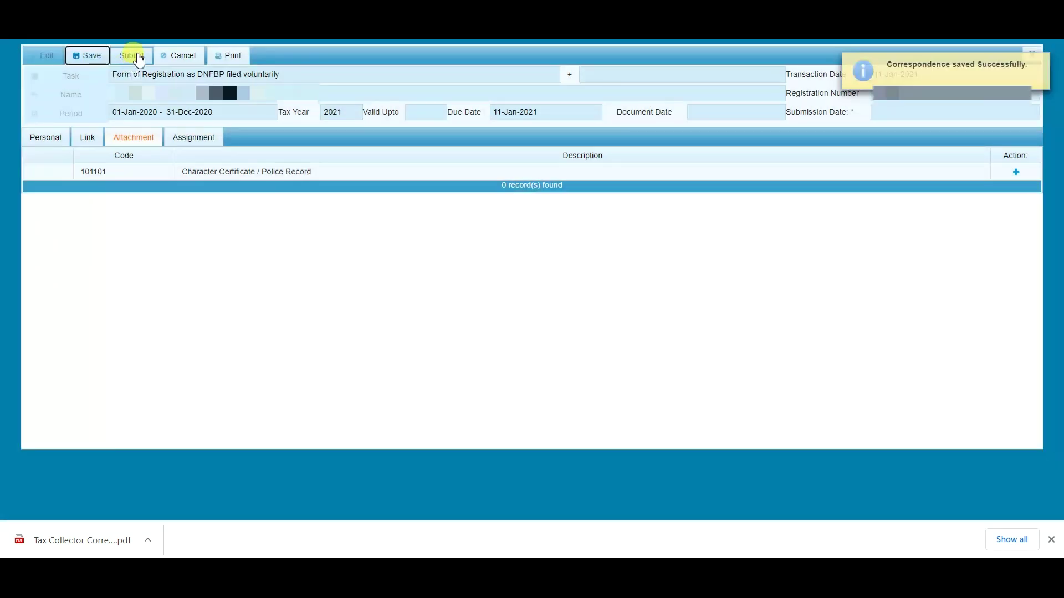
pyautogui.click(138, 59)
pyautogui.click(405, 302)
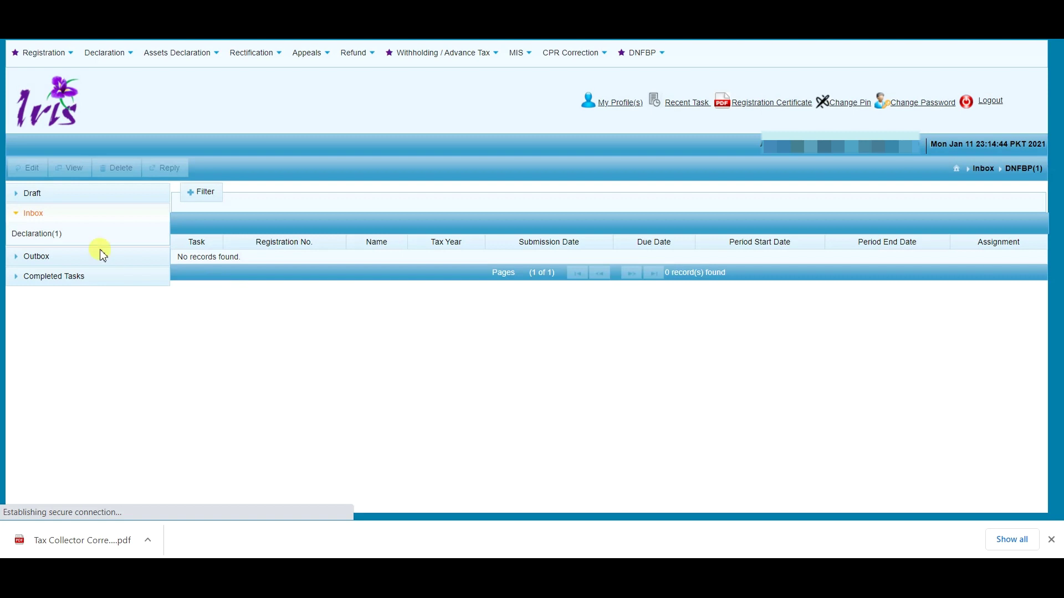
# View the section 6A(2)(a) registration notice among the completed DNFBP tasks and print it
pyautogui.click(53, 244)
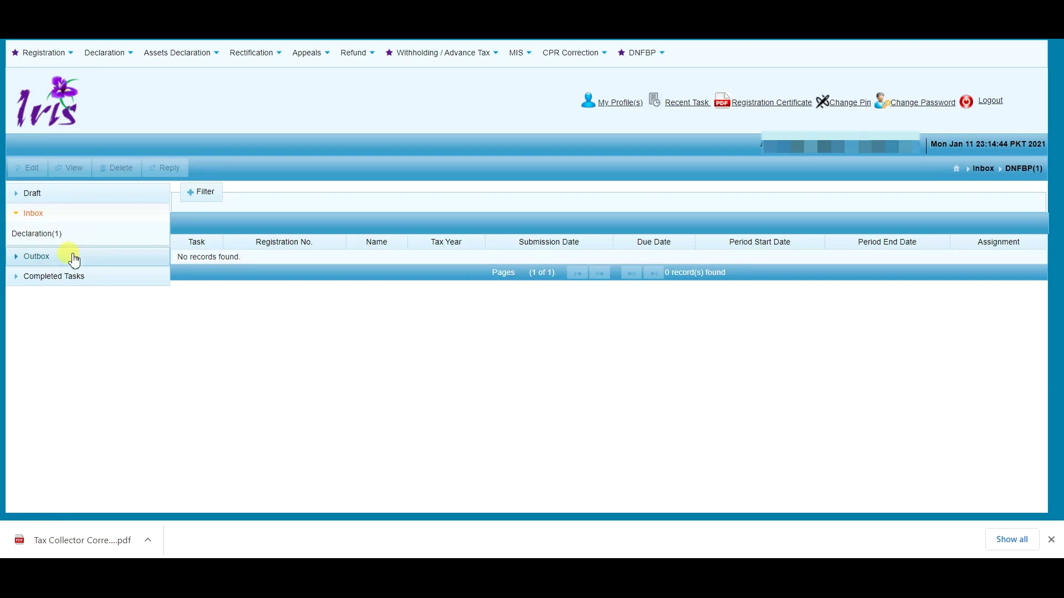
pyautogui.click(39, 277)
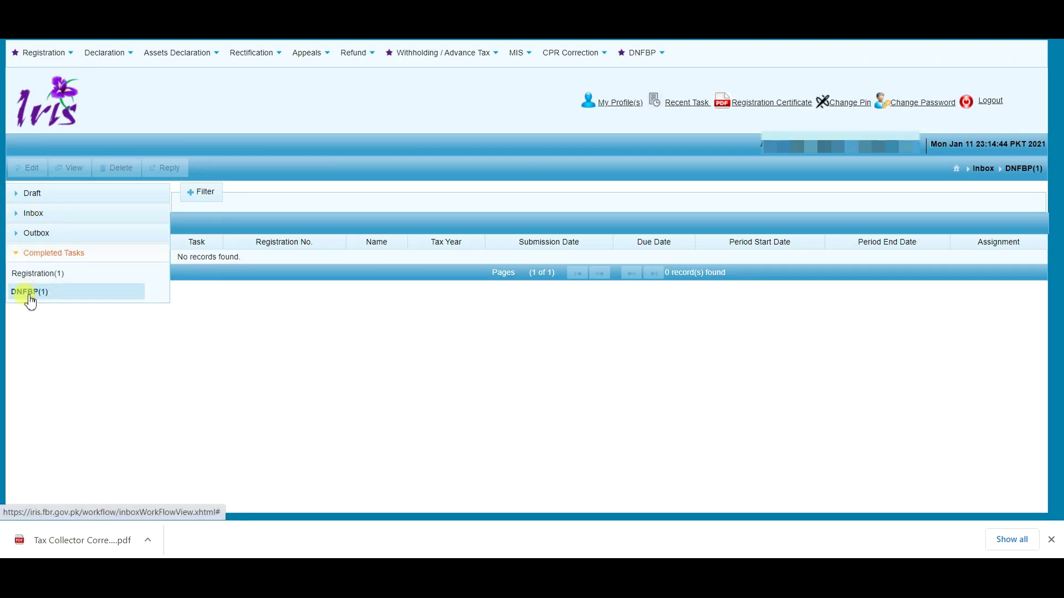
pyautogui.click(39, 296)
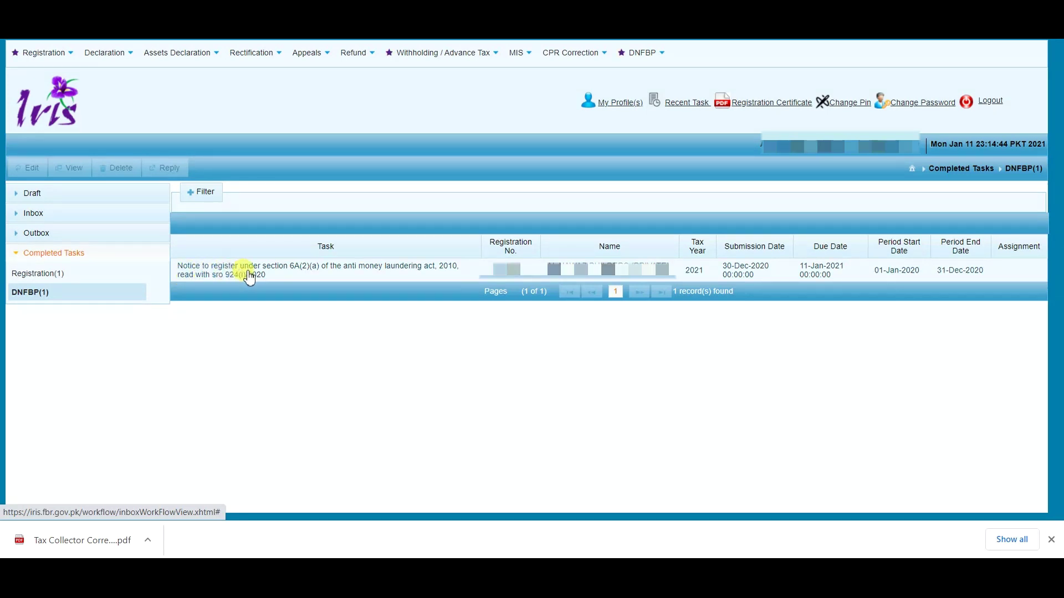
pyautogui.click(746, 270)
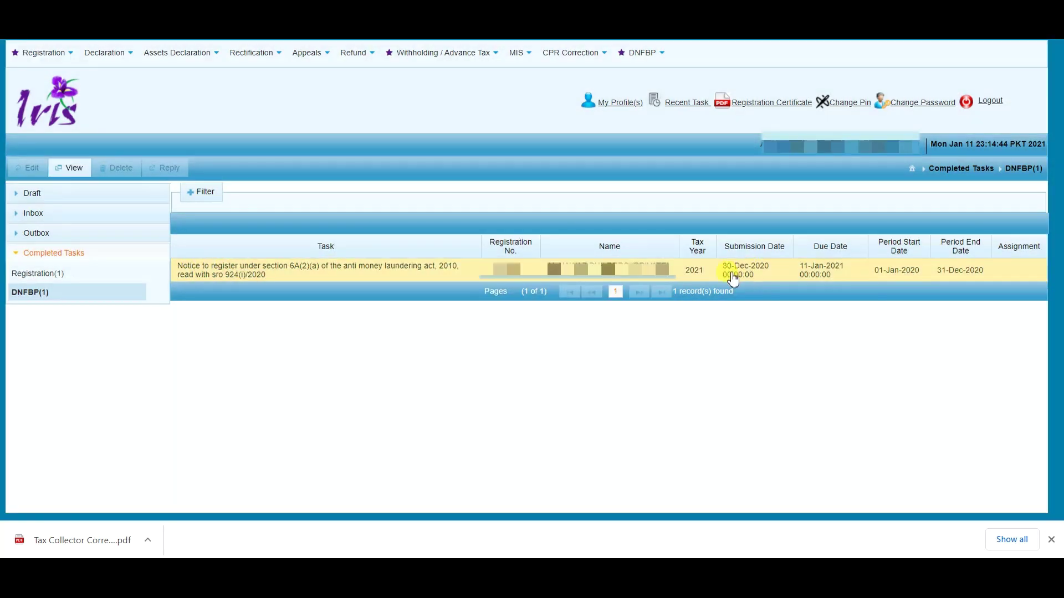
pyautogui.click(65, 168)
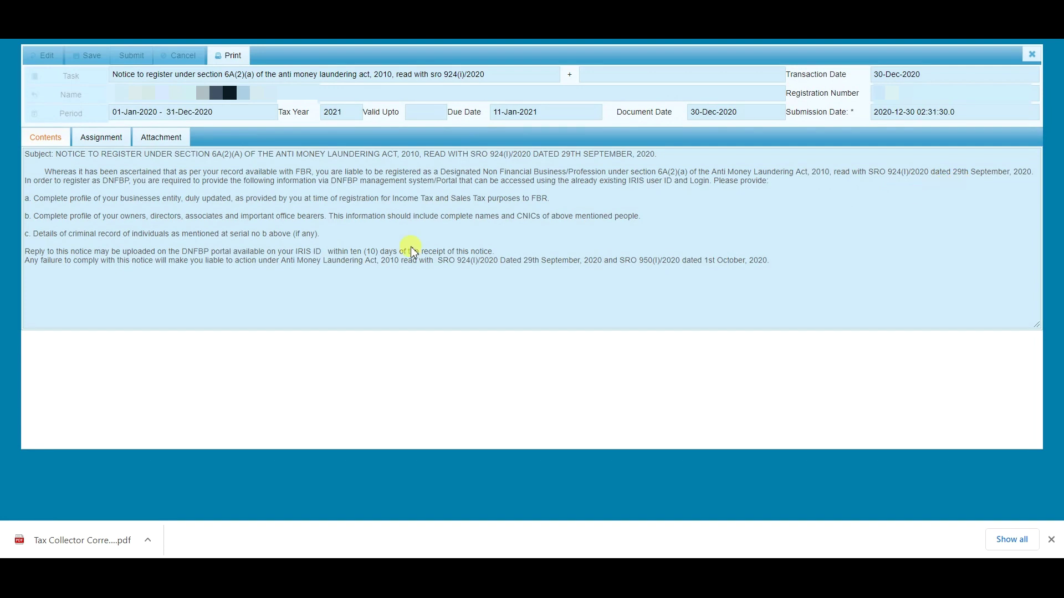
pyautogui.click(232, 55)
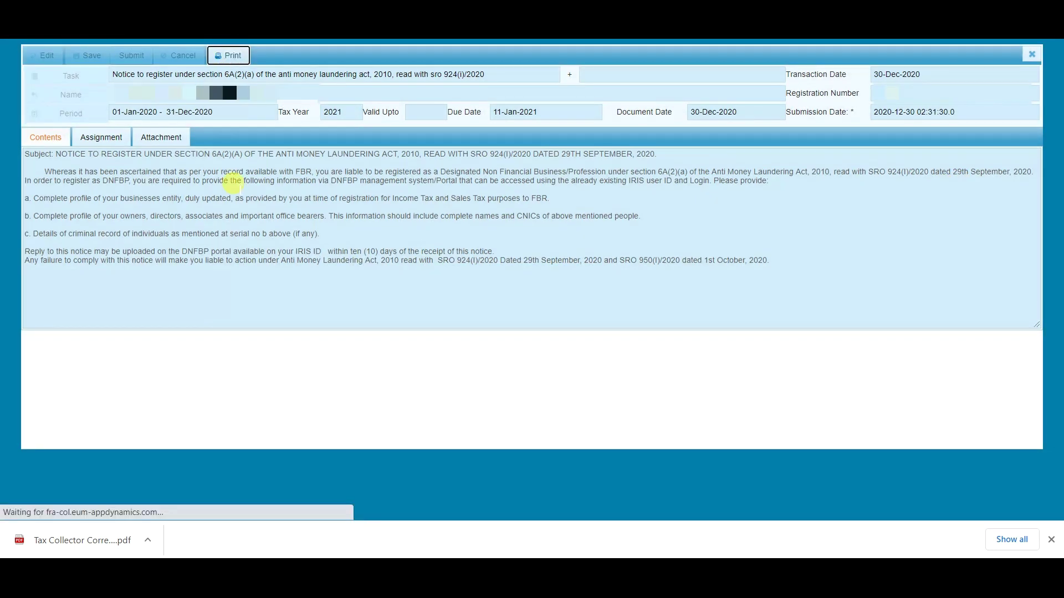